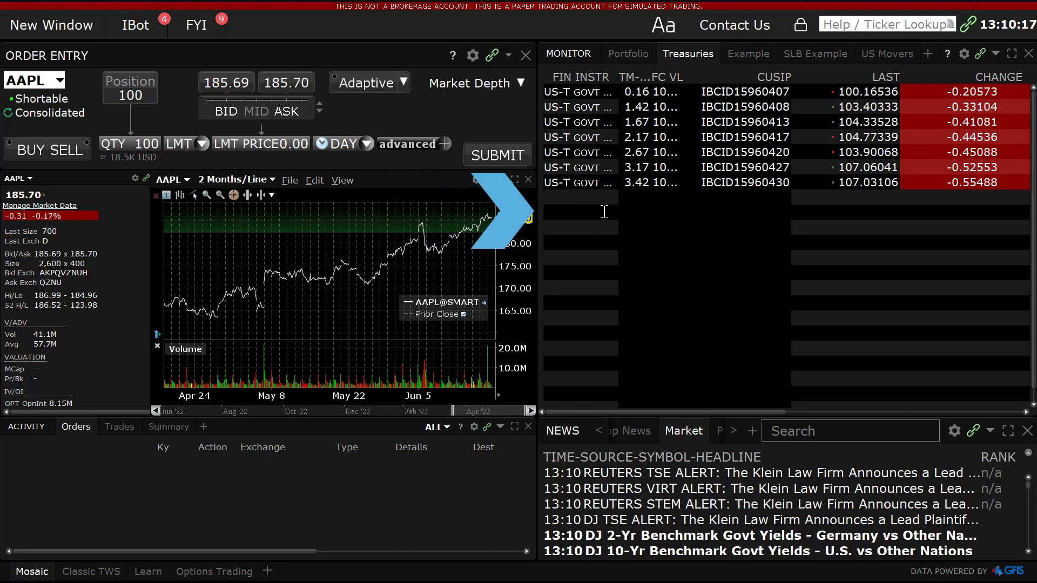
- Add bond IBCID15960453 to the Treasuries watchlist, then list the US-T government bond contracts
left_click(604, 212)
type("ibcid1596")
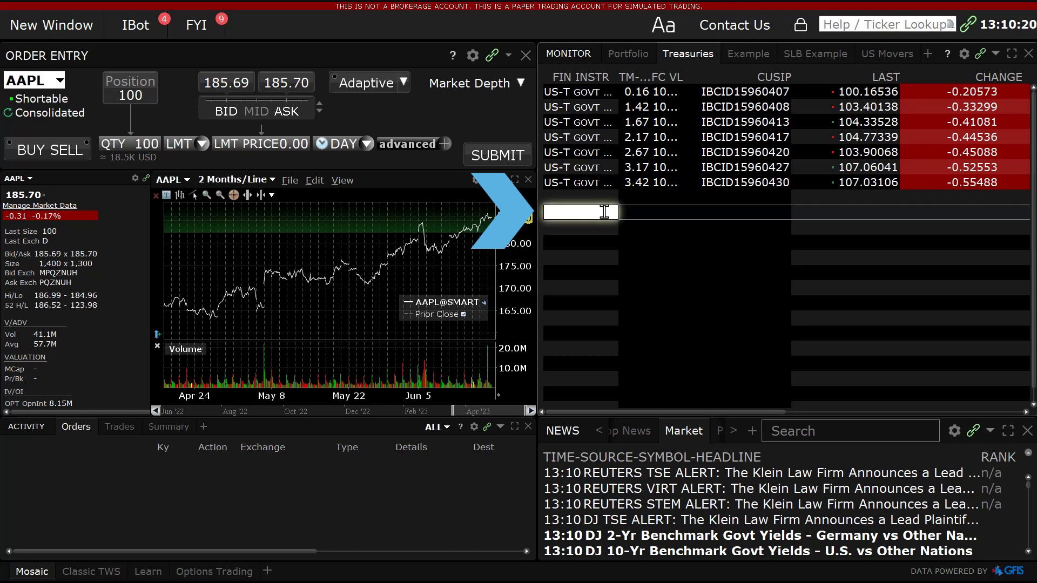
type("0453")
key("Return")
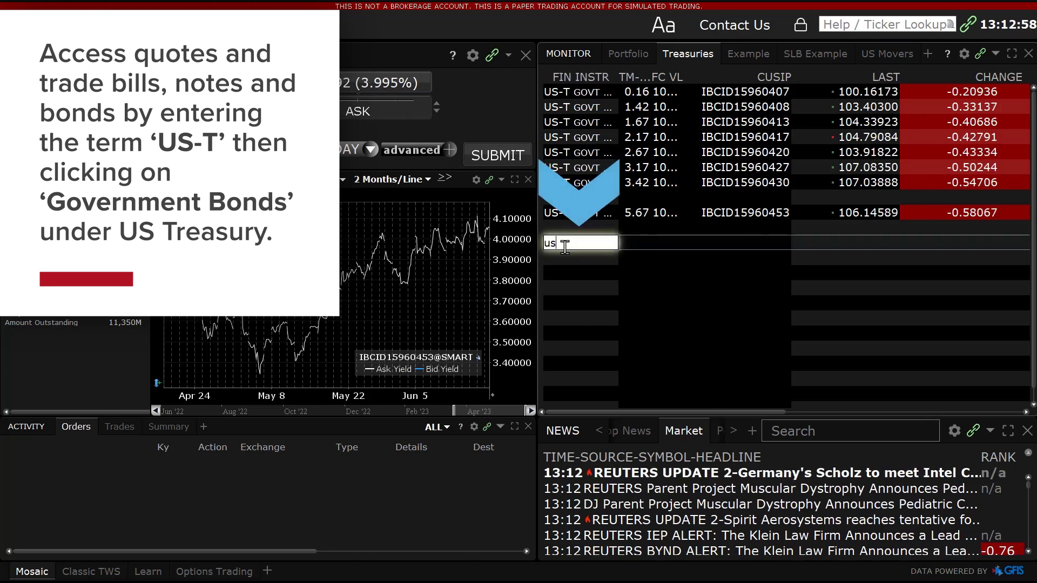
key("Return")
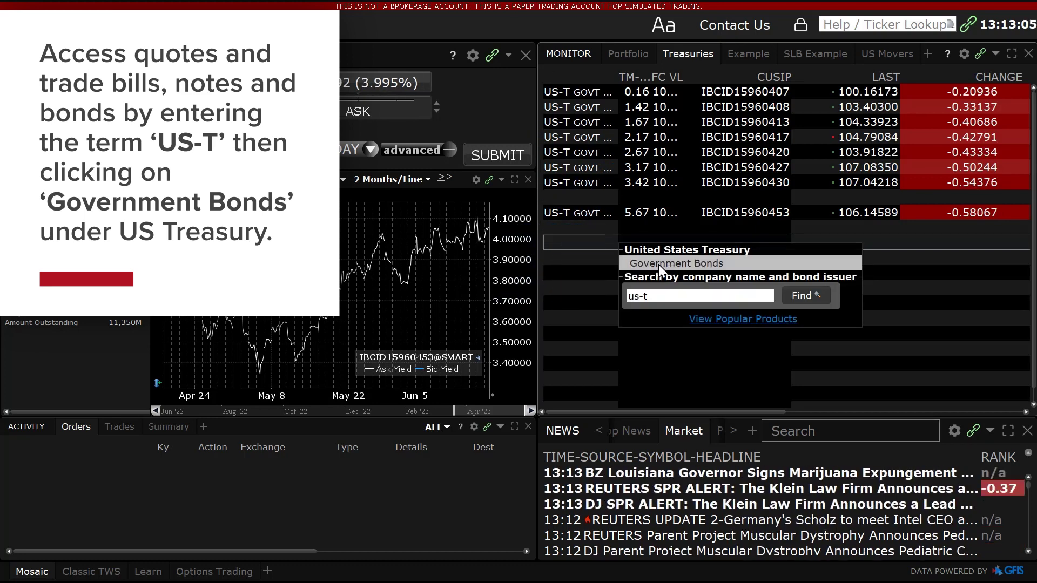
left_click(660, 264)
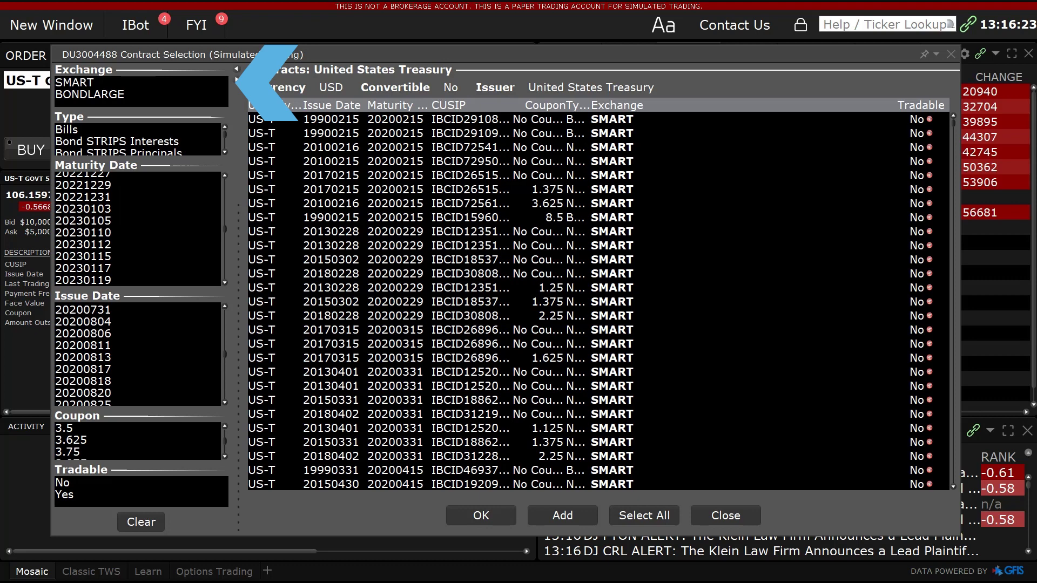
left_click(74, 83)
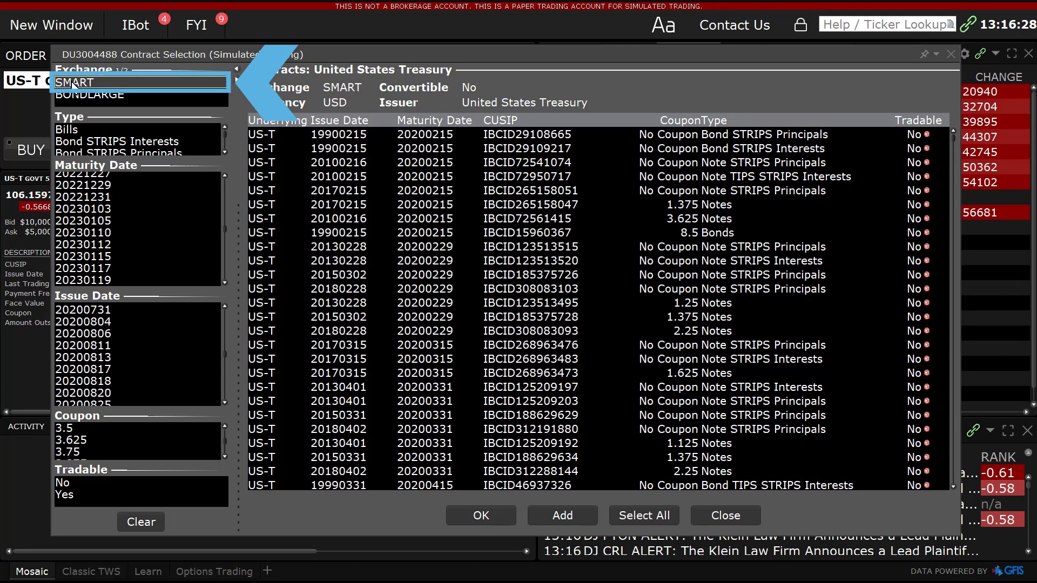
left_click(83, 493)
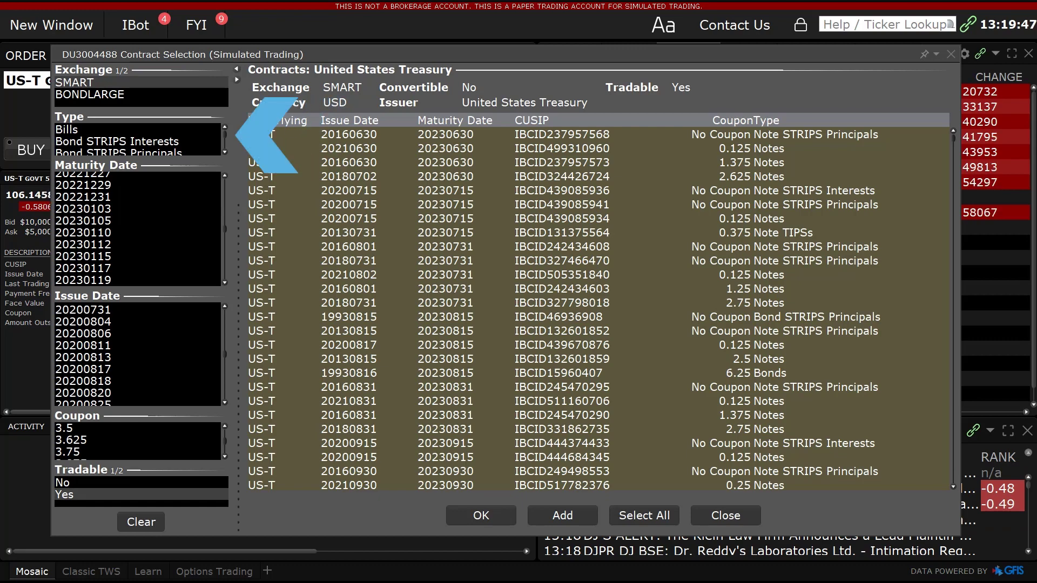
left_click(80, 132)
scroll(185, 146, "down", 3)
scroll(138, 140, "up", 2)
left_click(139, 135)
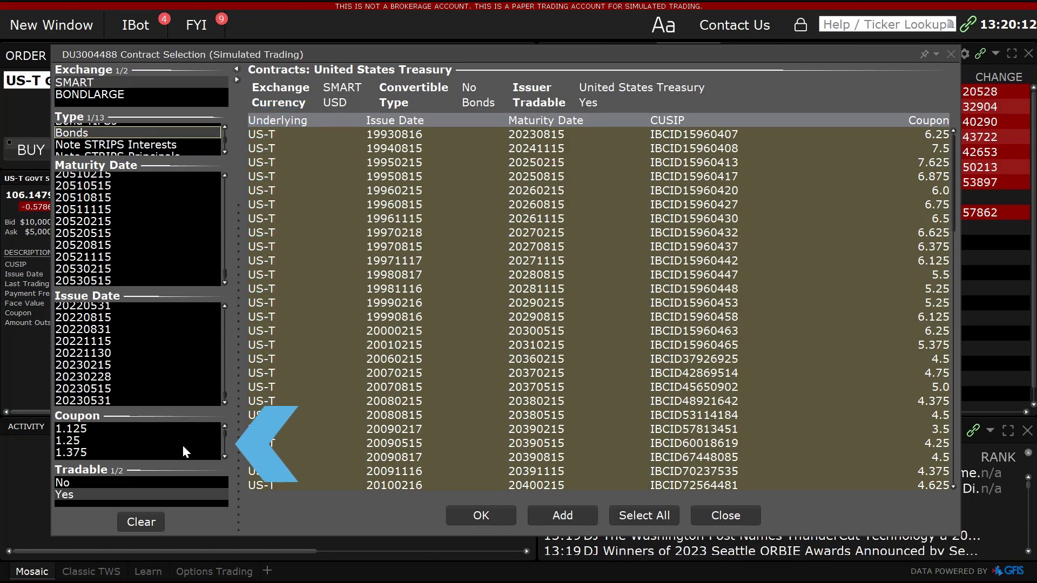
left_click(142, 522)
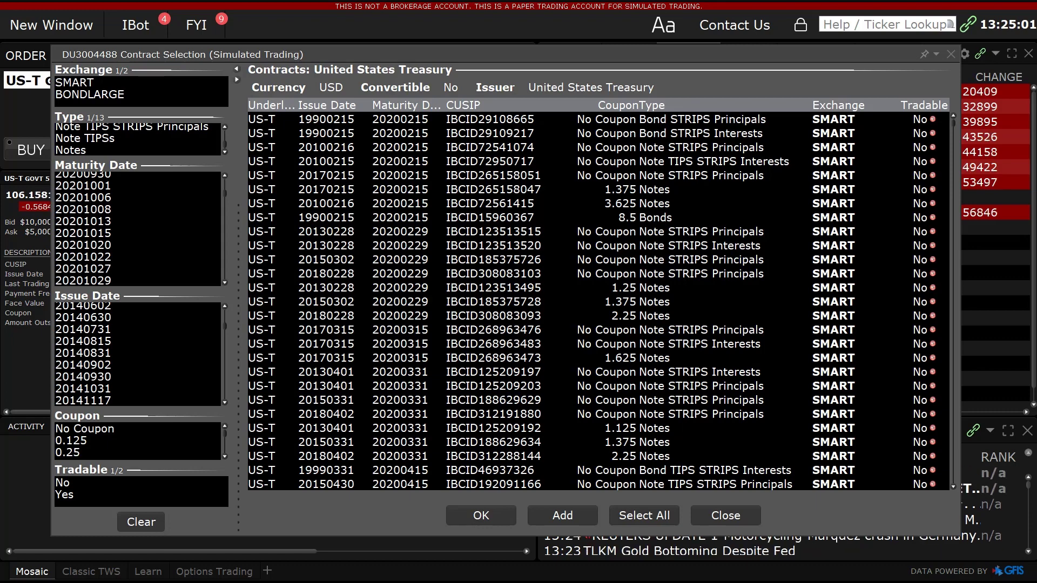
- Add tradable SMART Treasury Notes maturing through 20270815 to the watchlist
left_click(81, 84)
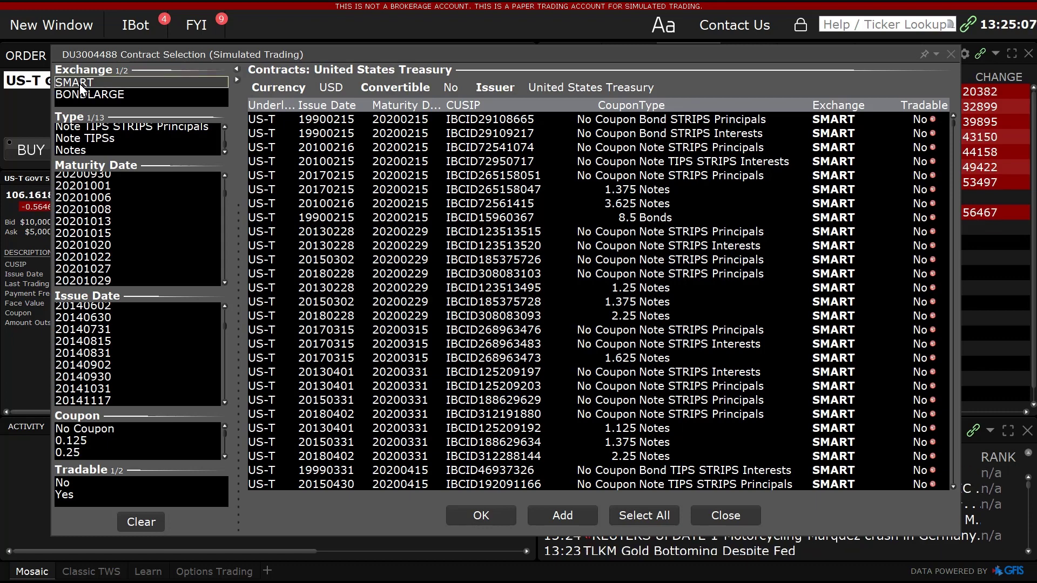
left_click(97, 149)
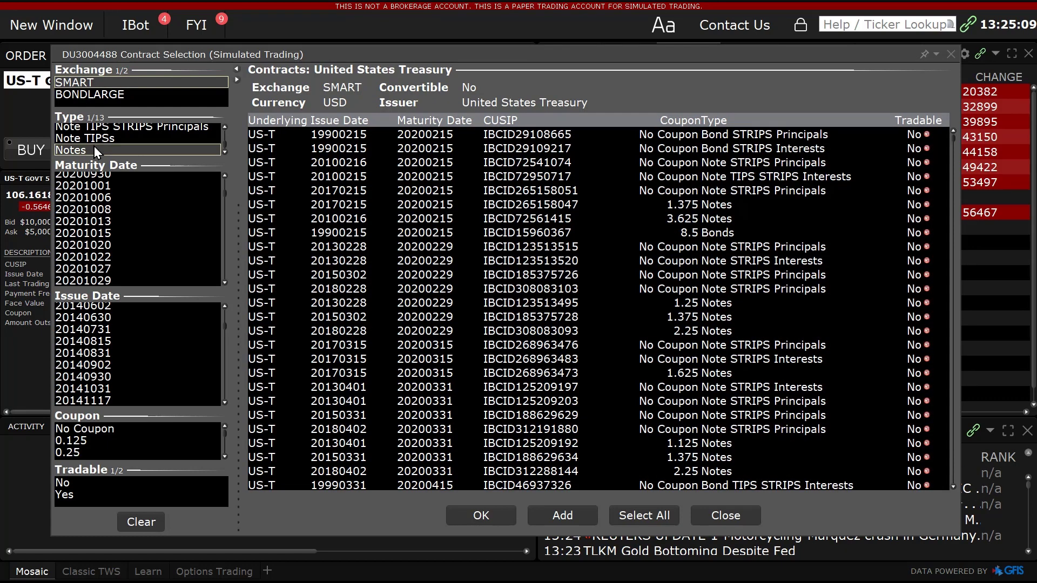
left_click(101, 492)
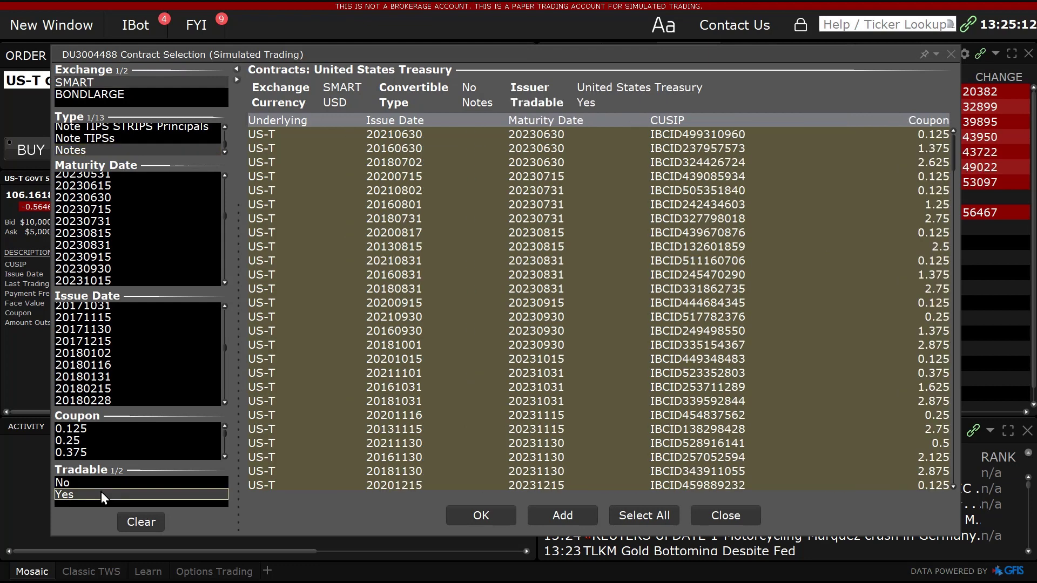
scroll(226, 218, "down", 20)
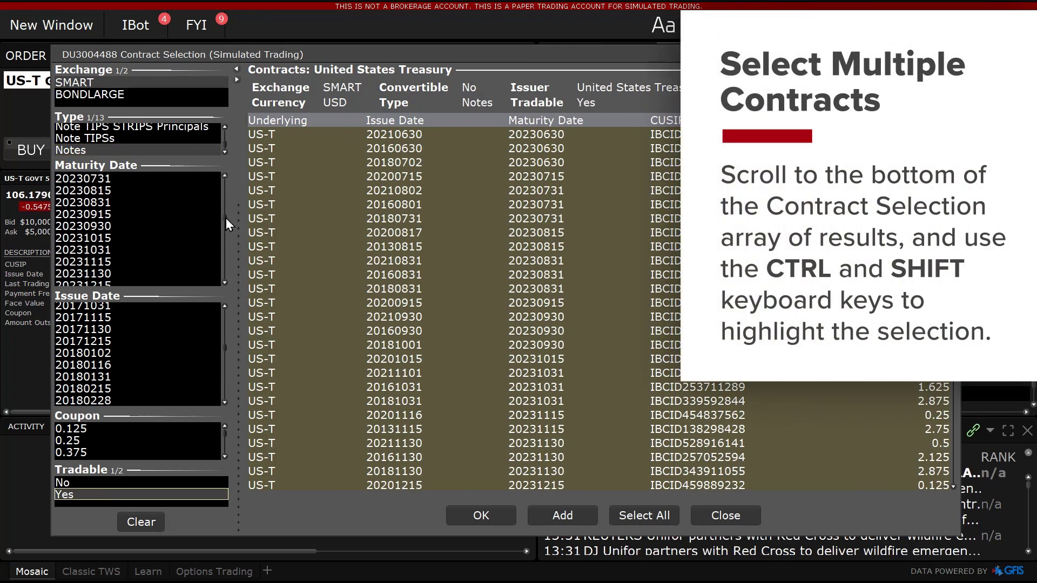
left_click(112, 204, "shift")
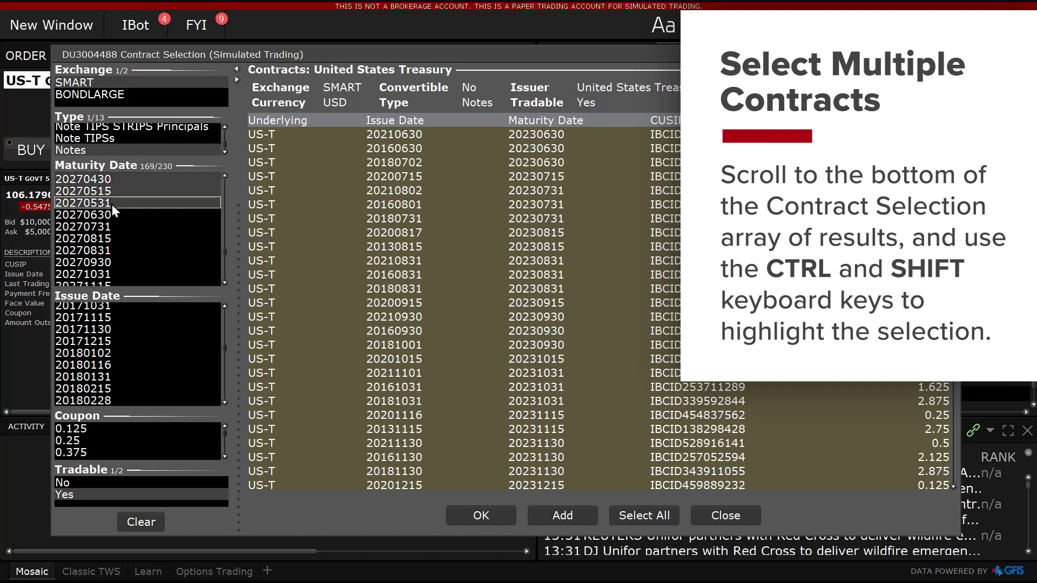
left_click(109, 242, "shift")
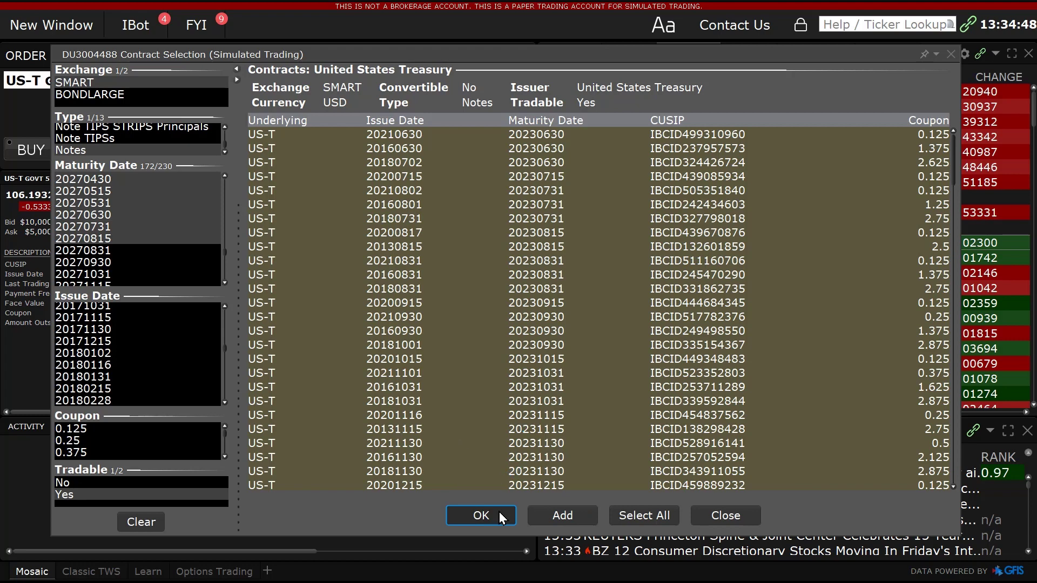
left_click(501, 516)
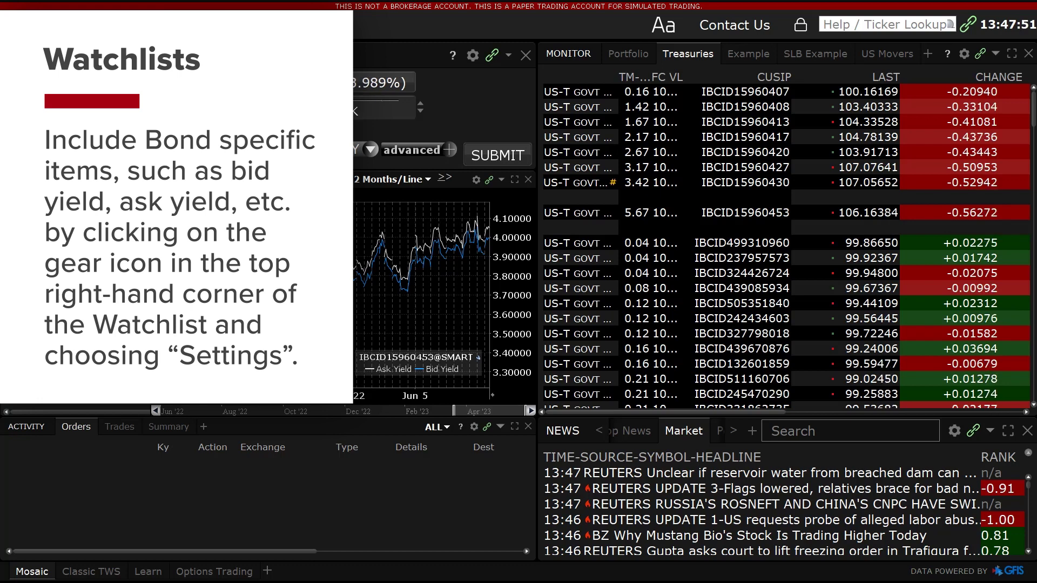
- Load the IBCID15960427 bond (US-T 6.75 Aug15'26) into order entry
left_click(965, 55)
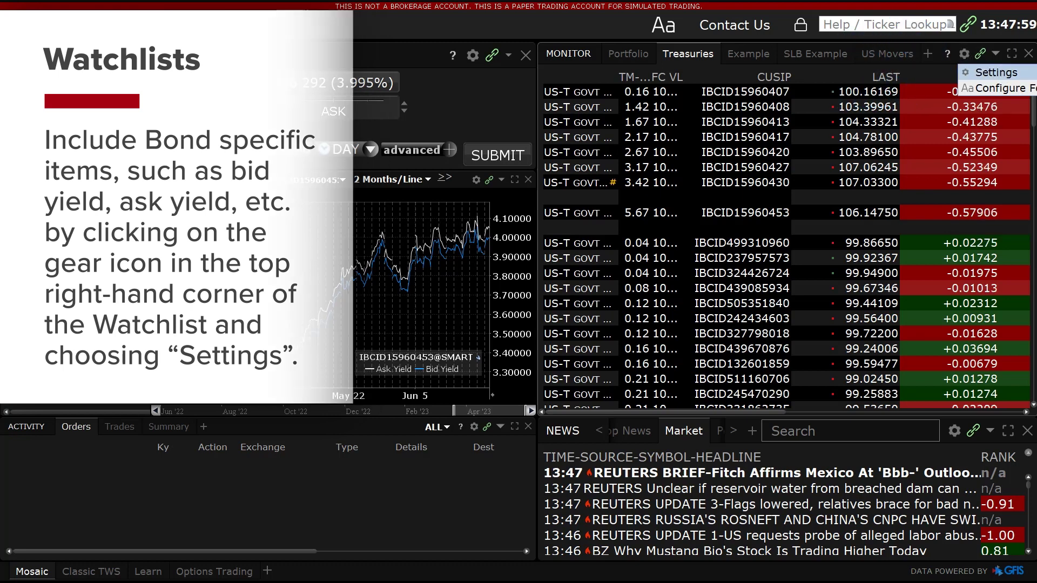
left_click(569, 167)
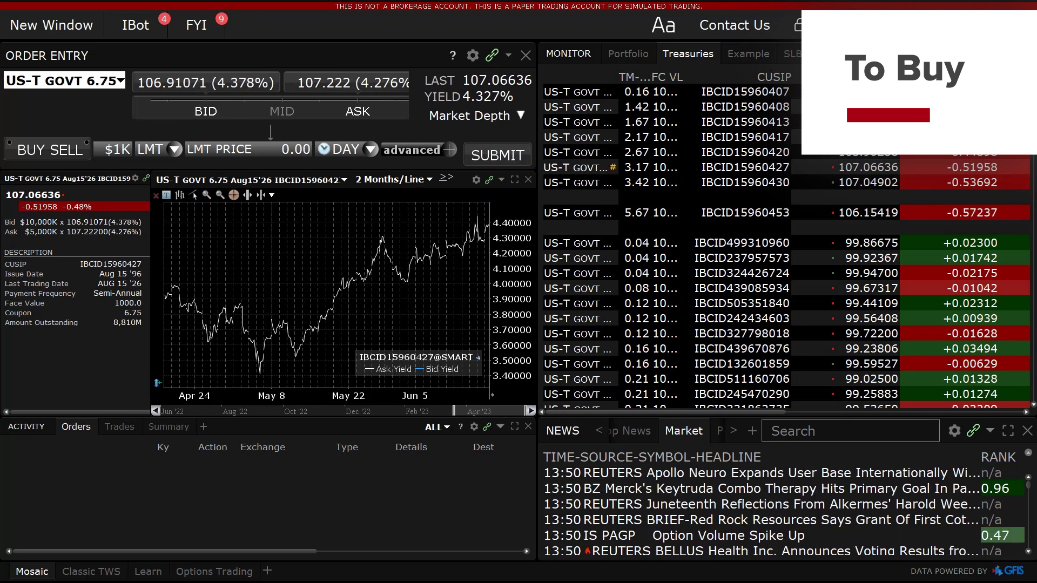
- Submit a $5K LMT buy of the 6.75 Aug15'26 note at 107.23005 for review
left_click(23, 151)
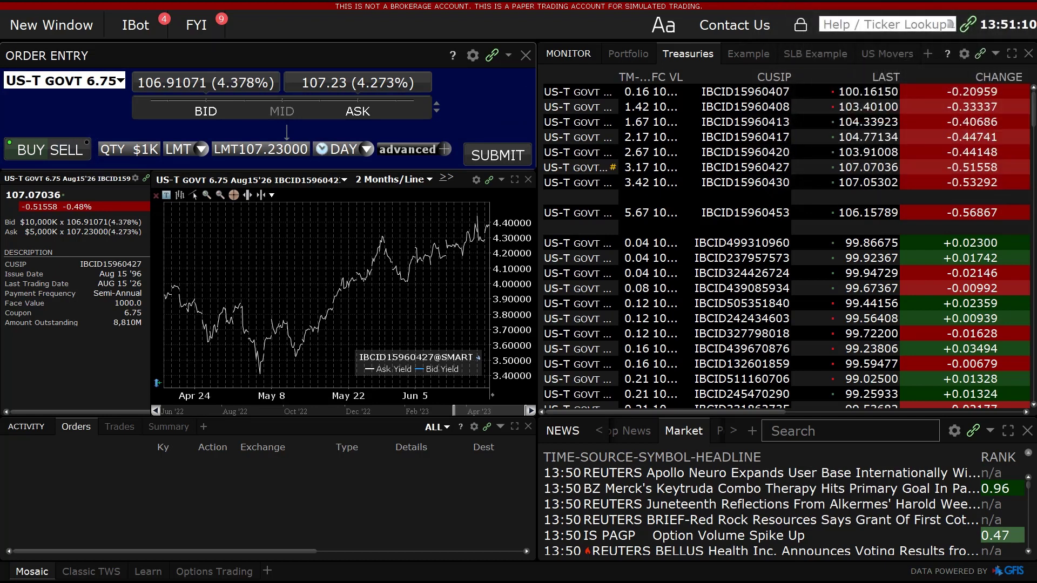
left_click(129, 150)
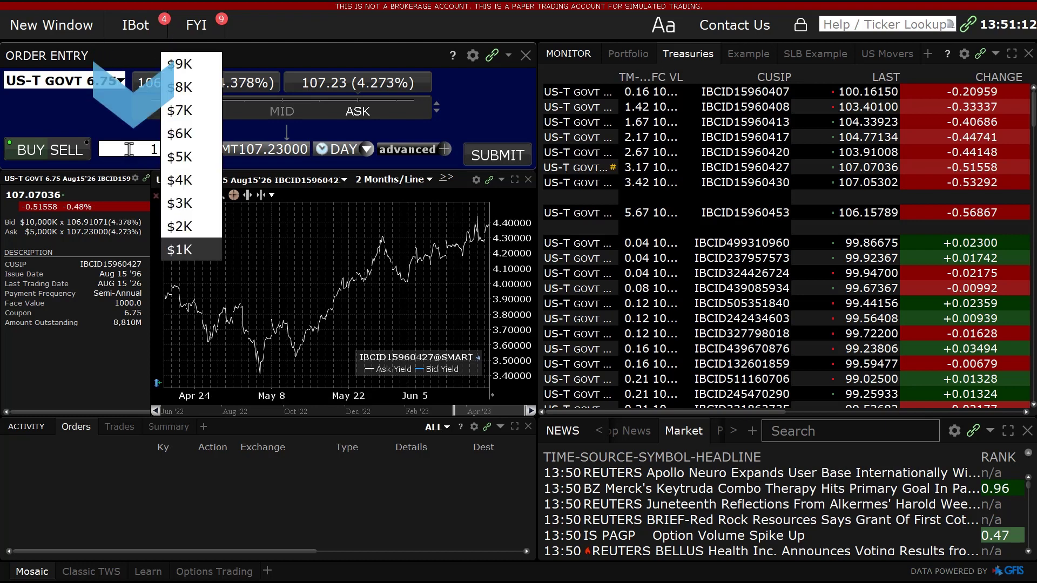
left_click(175, 158)
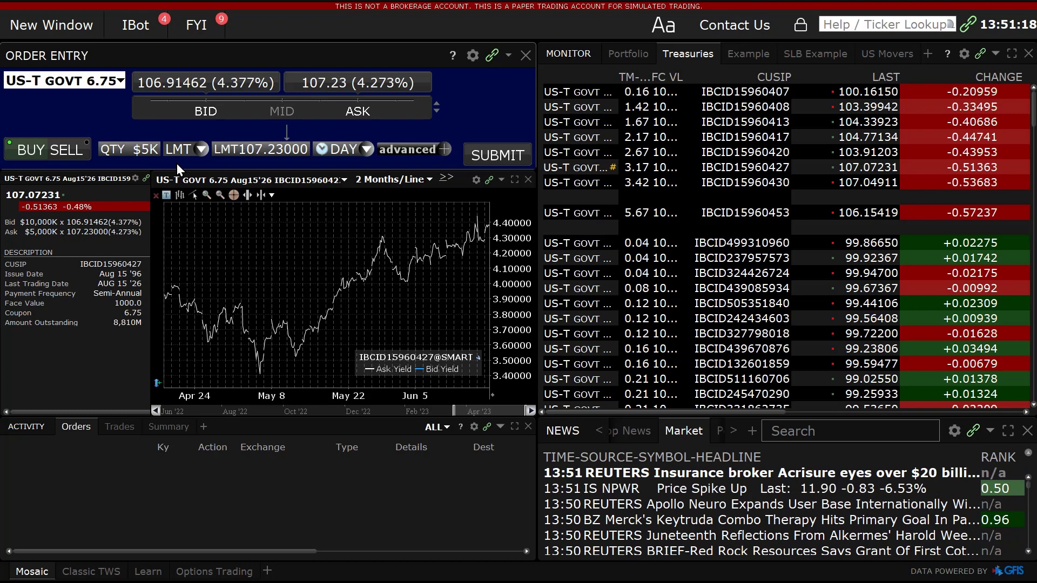
left_click(202, 148)
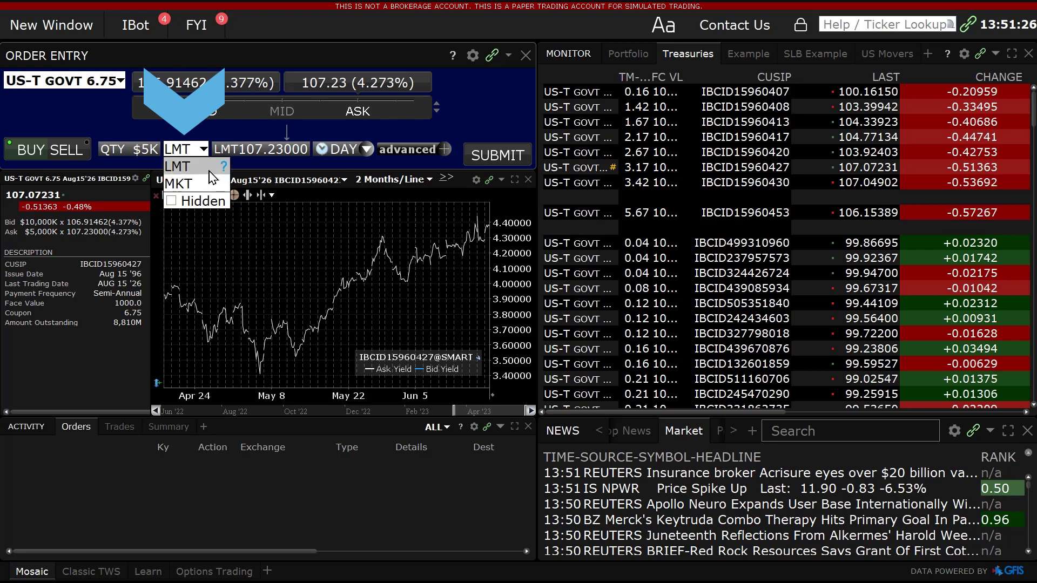
left_click(209, 172)
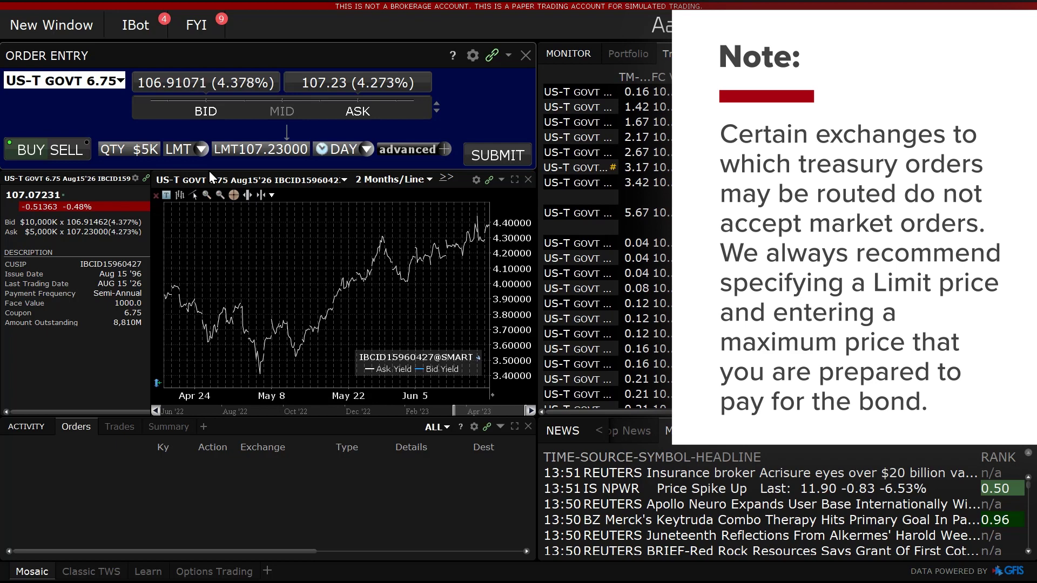
left_click(283, 155)
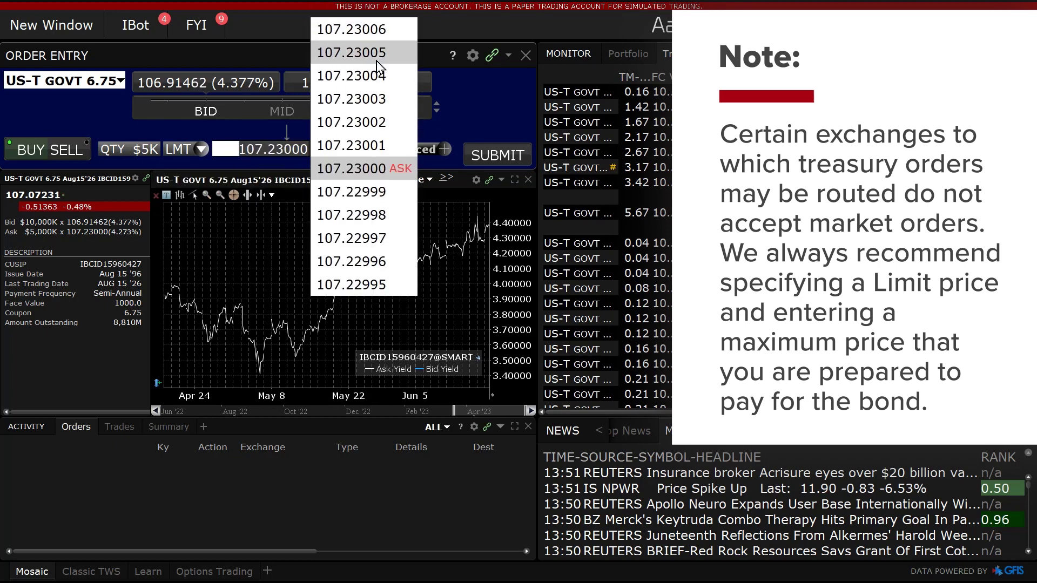
left_click(376, 54)
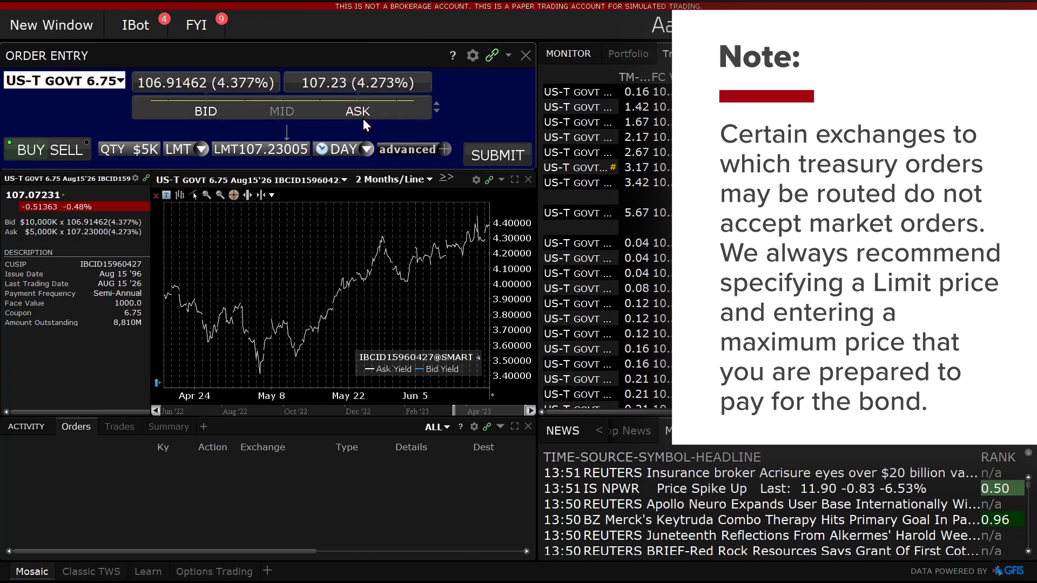
left_click(488, 155)
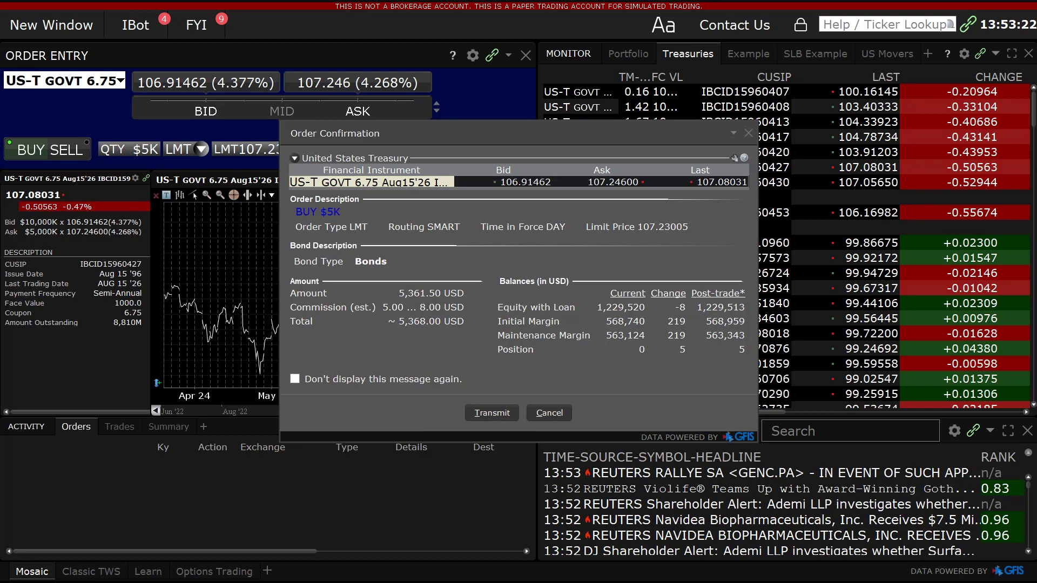
- Transmit the $5K buy order from the Order Confirmation dialog
left_click(492, 413)
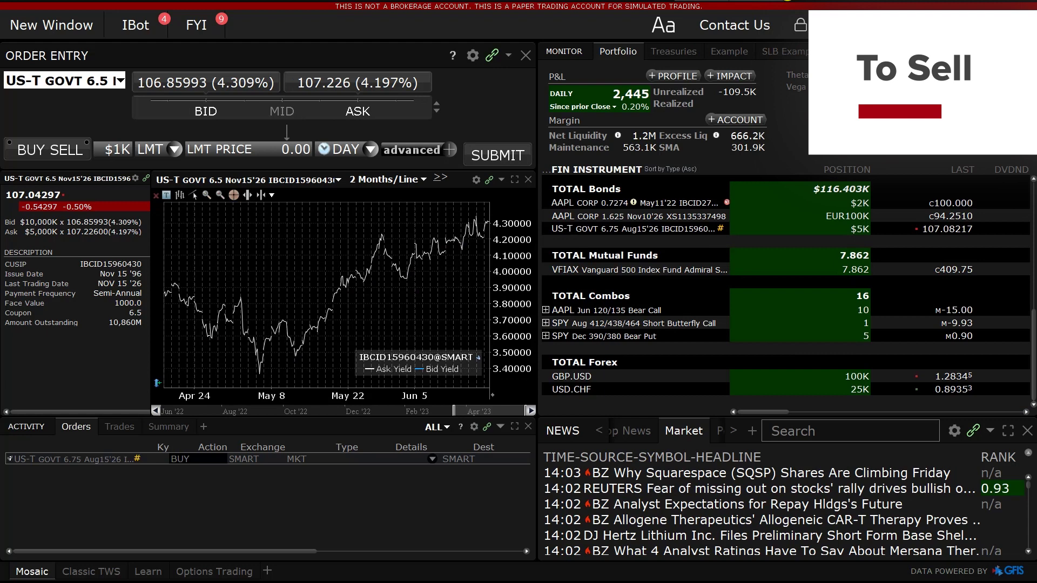
- Set up a limit sell of the held 6.75 Aug15'26 note at 106.92602
left_click(587, 226)
left_click(63, 150)
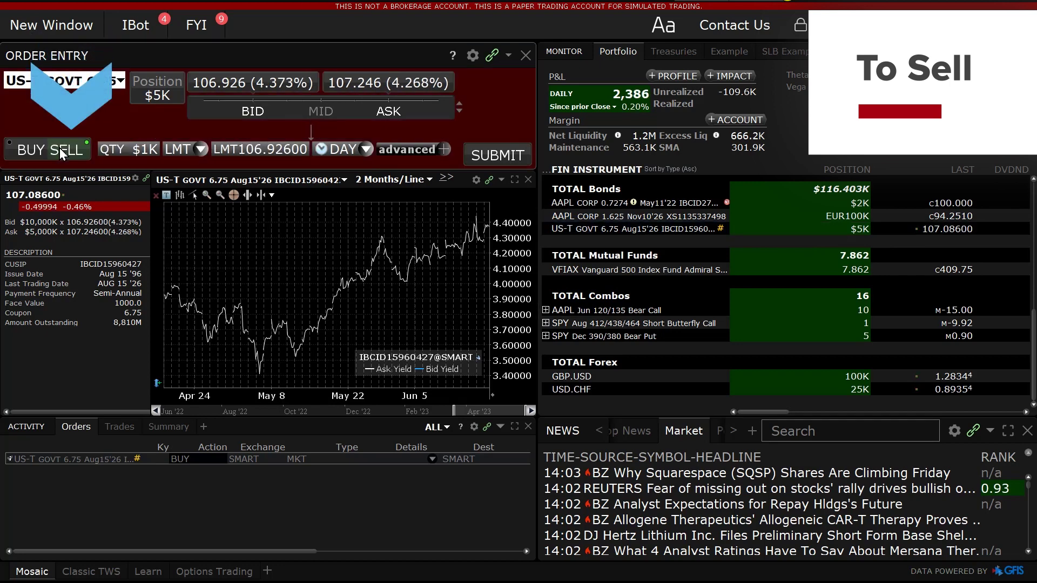
left_click(259, 149)
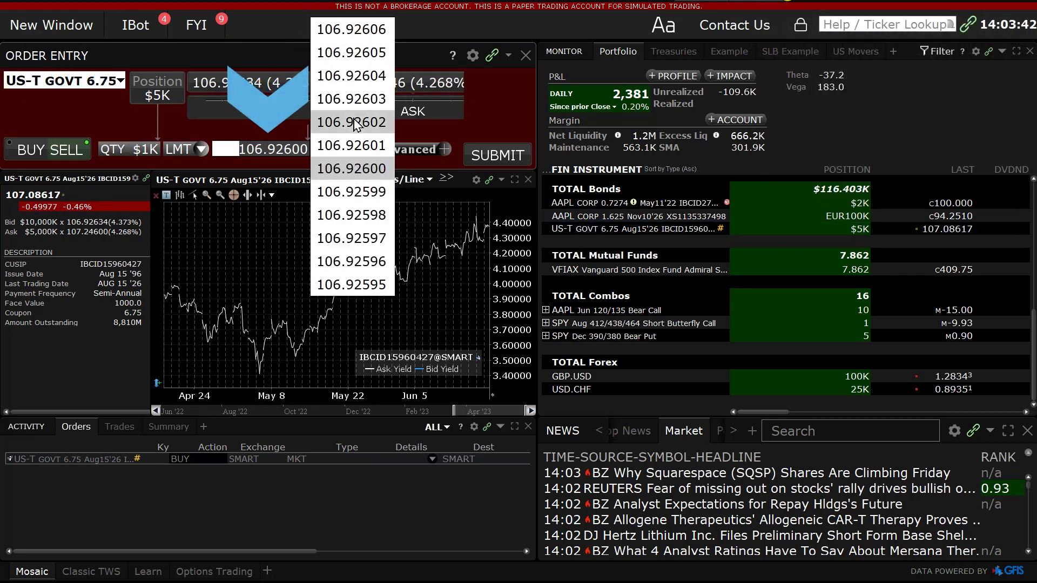
left_click(356, 124)
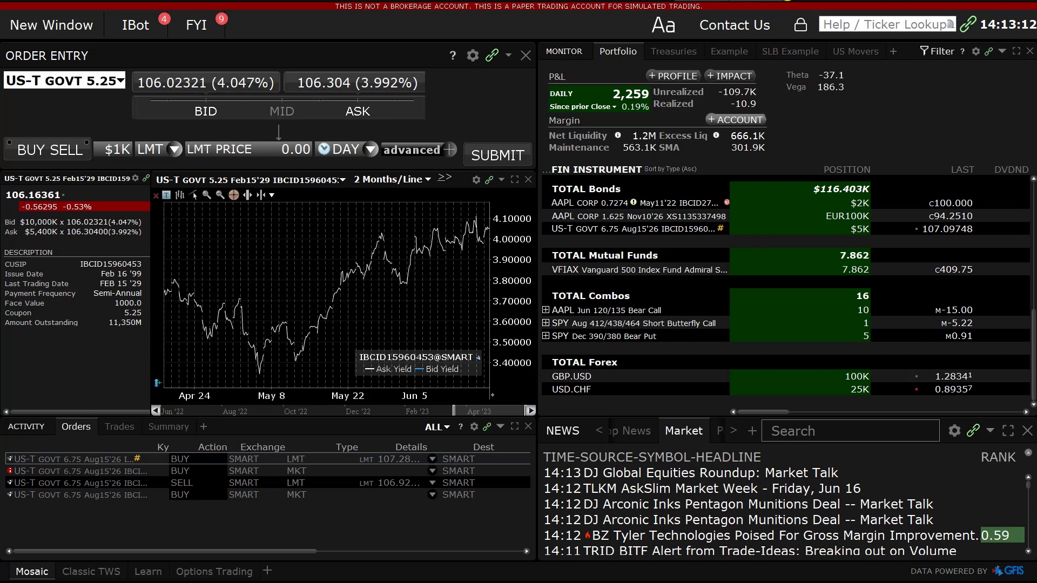
- Make the 5.25 Feb15'29 order a sell of quantity 250,000 and open its limit prices
left_click(69, 150)
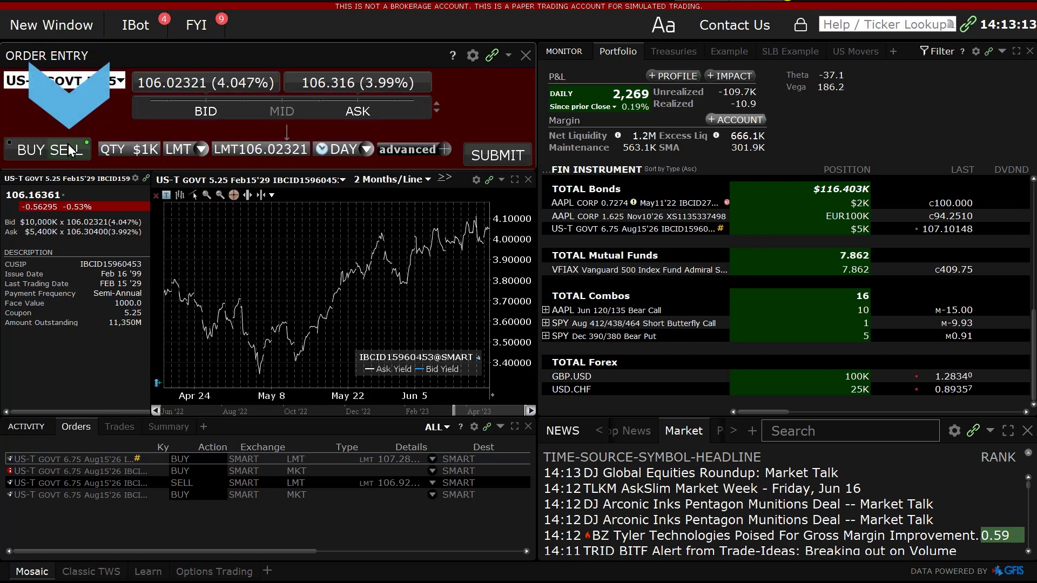
left_click(137, 150)
type("250,000")
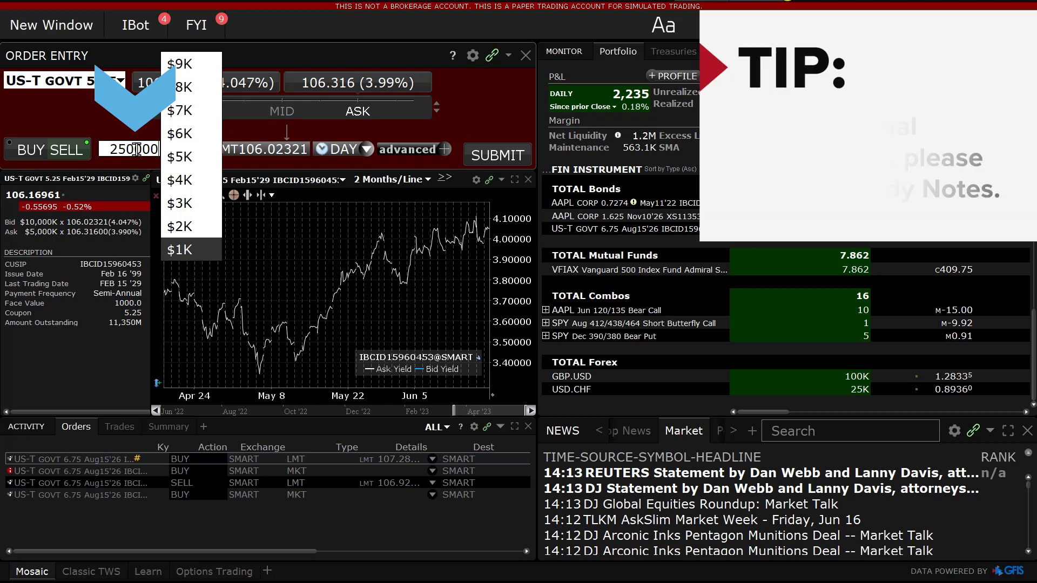
key("Return")
left_click(311, 149)
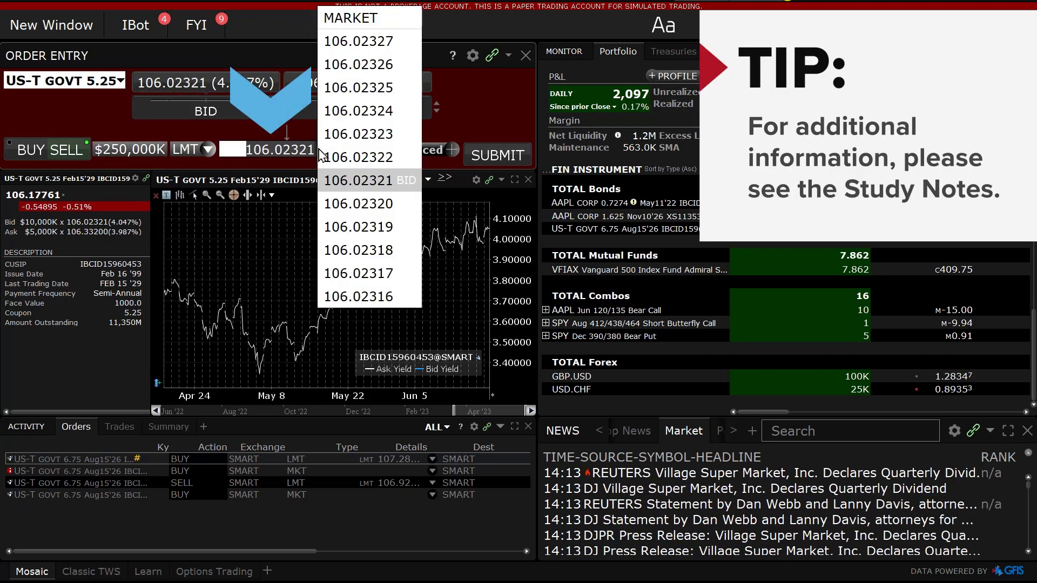